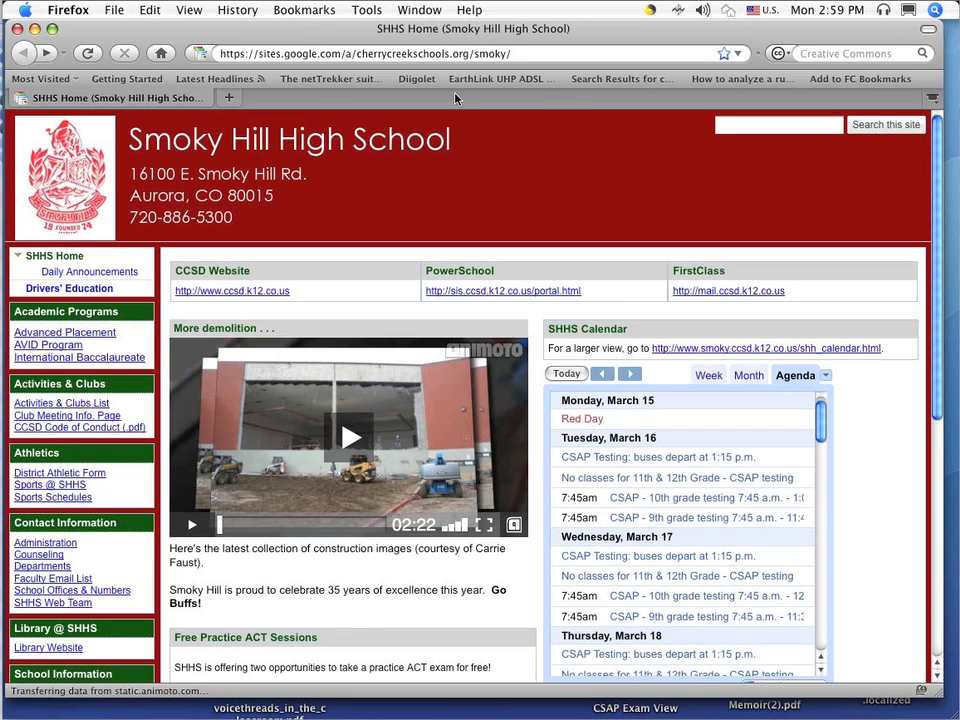
left_click_drag(229, 52, 522, 60)
type("http:/")
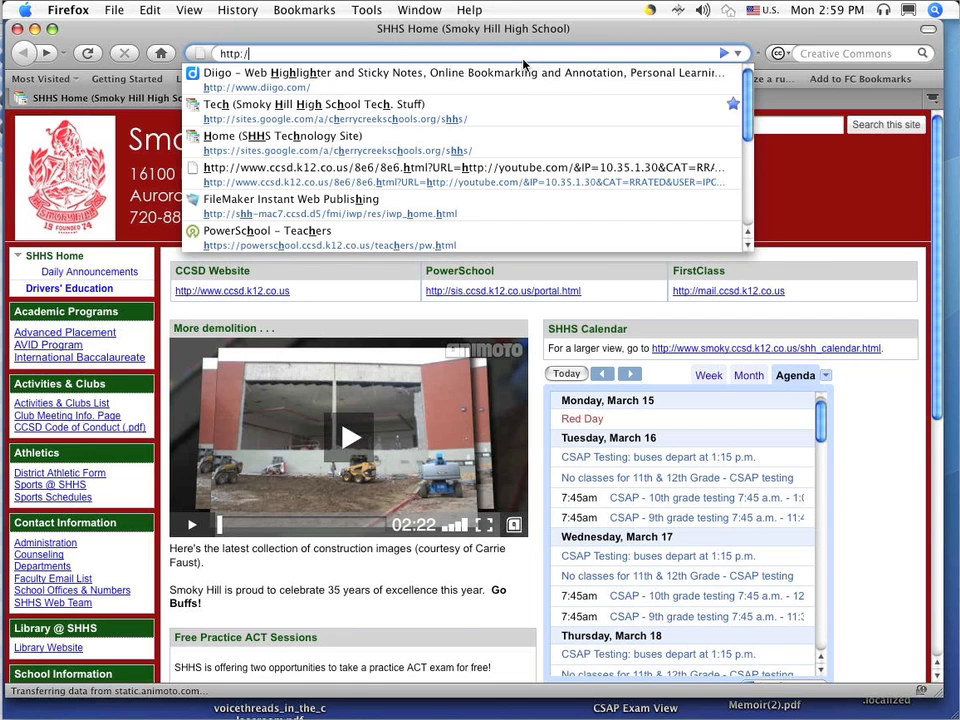
type("/www")
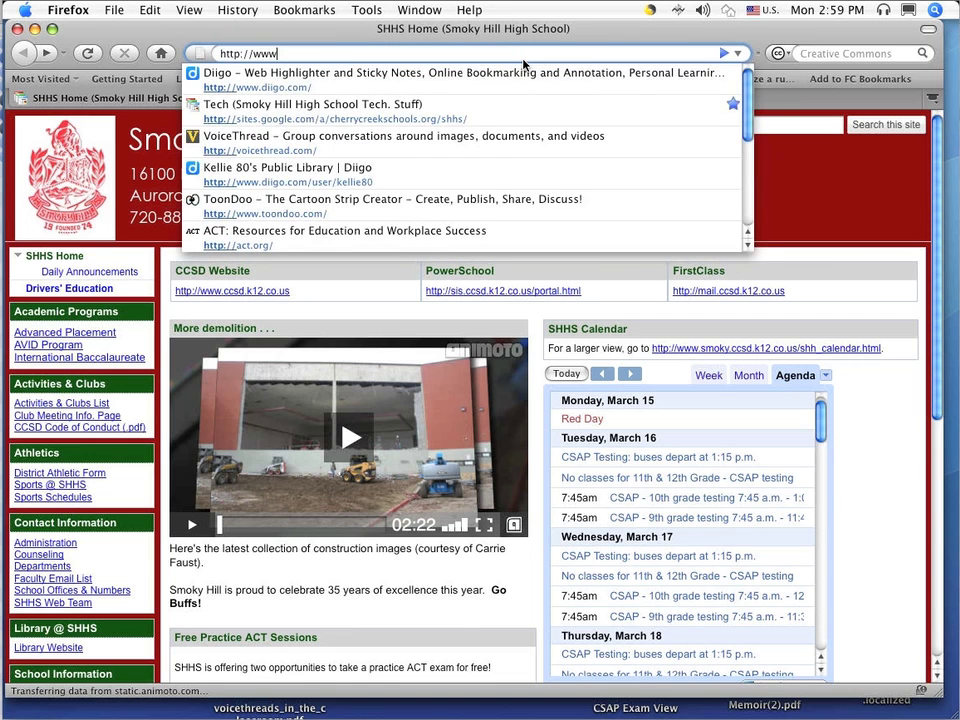
type(".diigo.co")
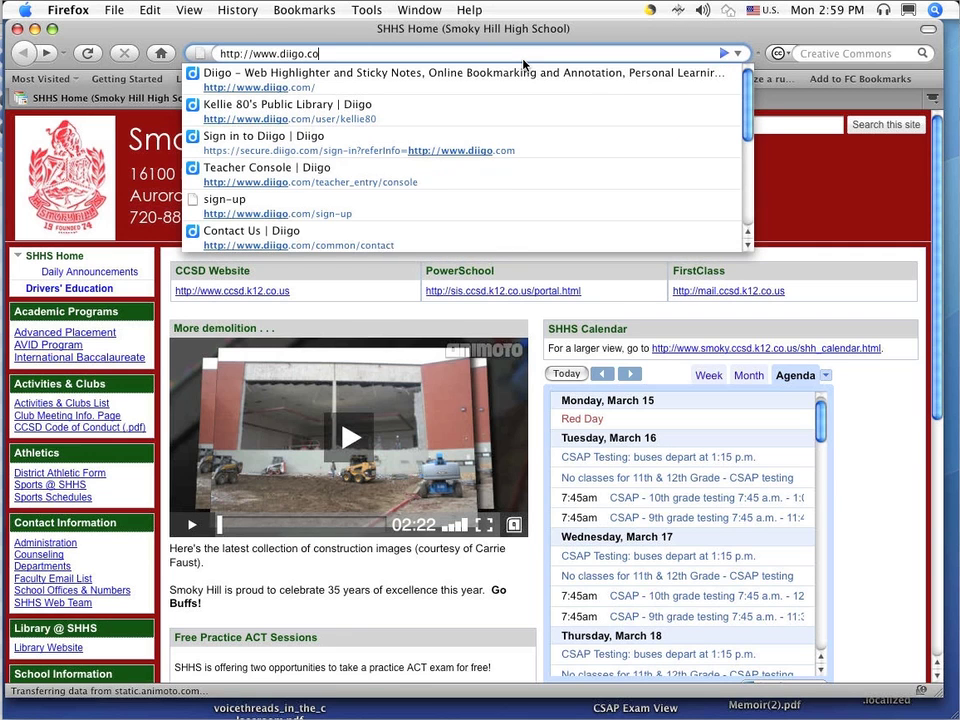
type("m")
key("Return")
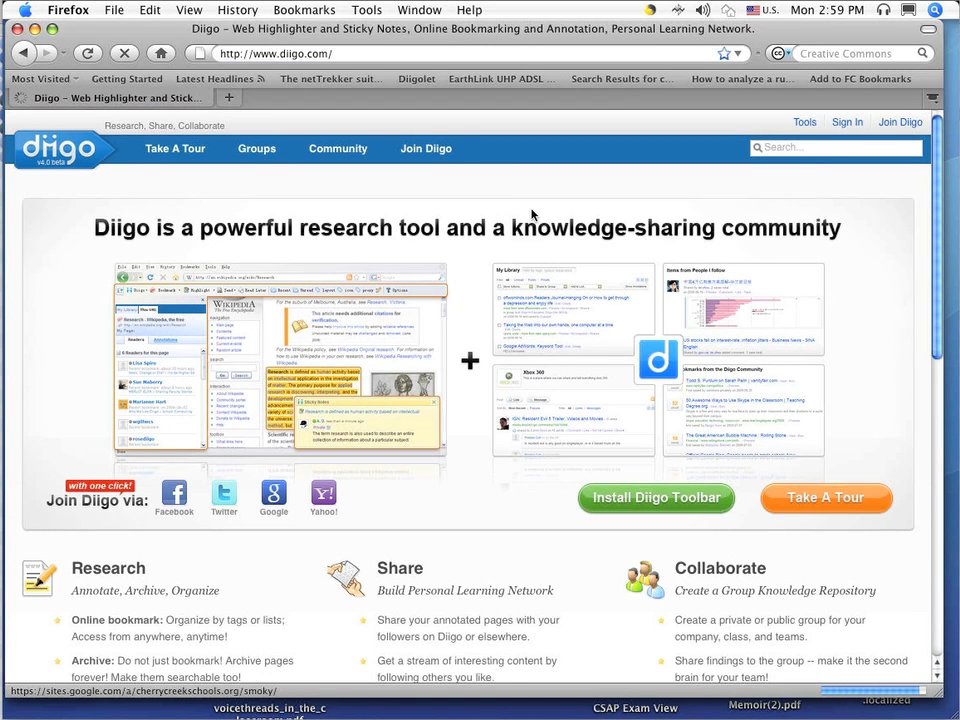
left_click(891, 125)
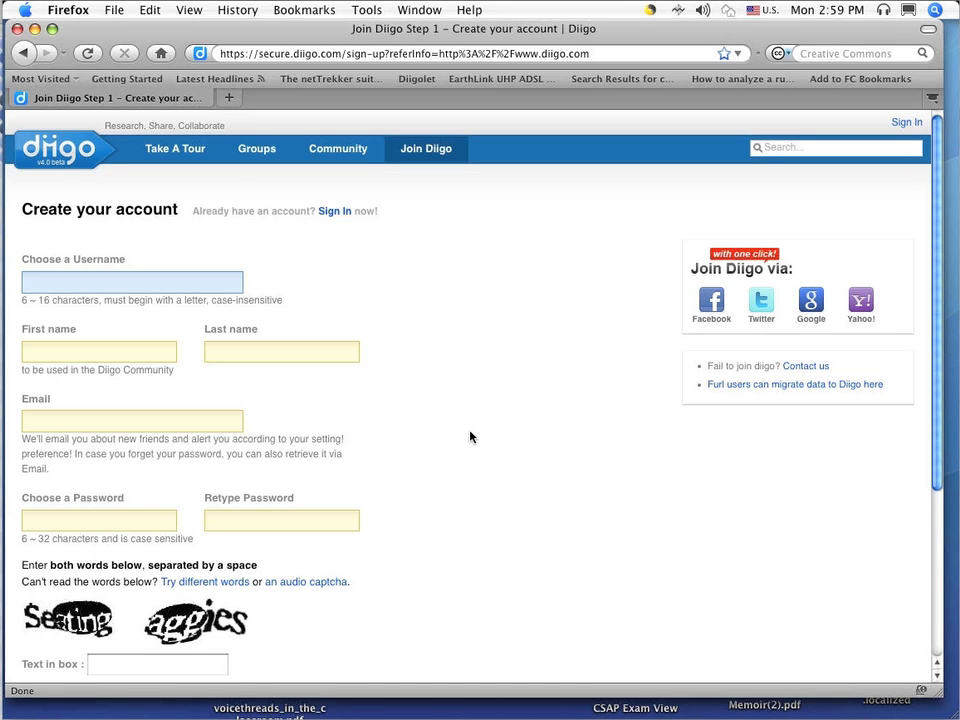
Scroll down the Diigo sign-up form
scroll(470, 436, "down", 5)
Sign in to Diigo with the account's e-mail address and password
left_click(336, 211)
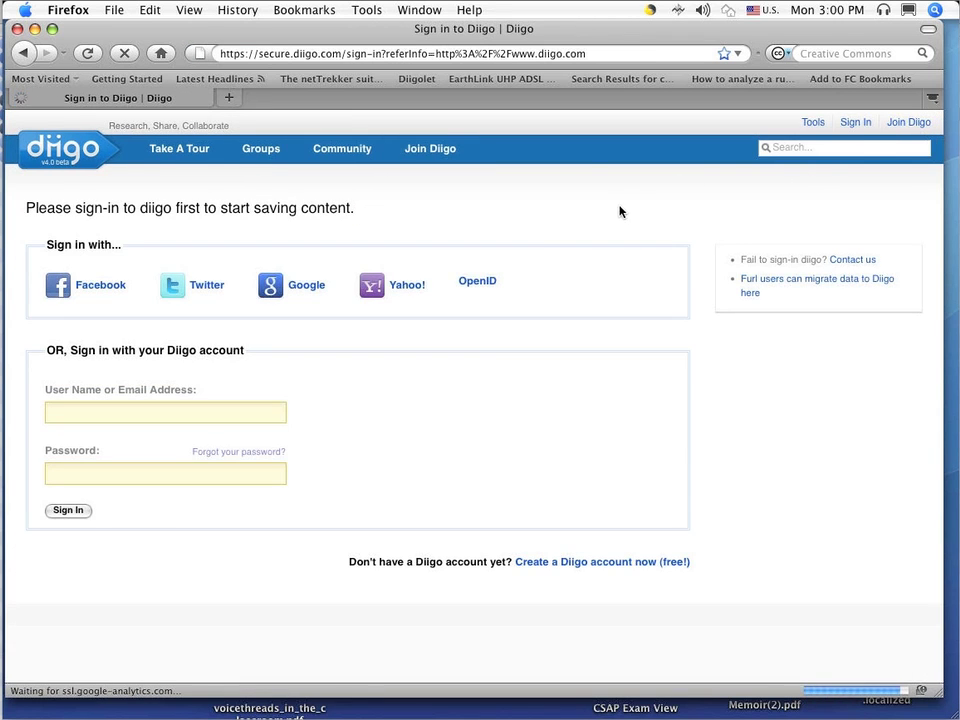
left_click(236, 418)
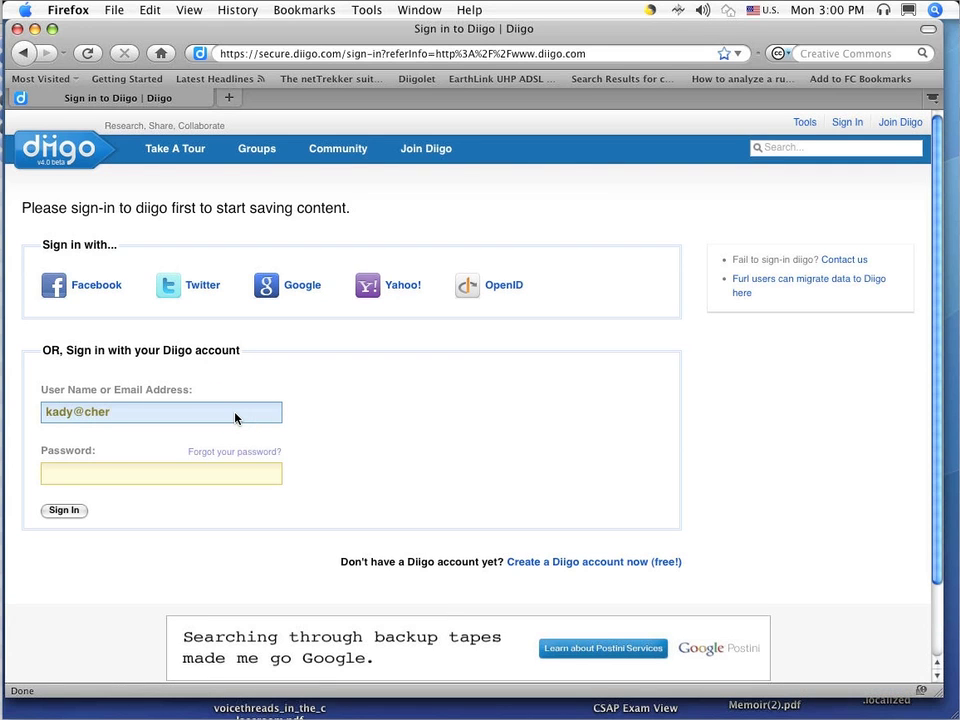
key("Tab")
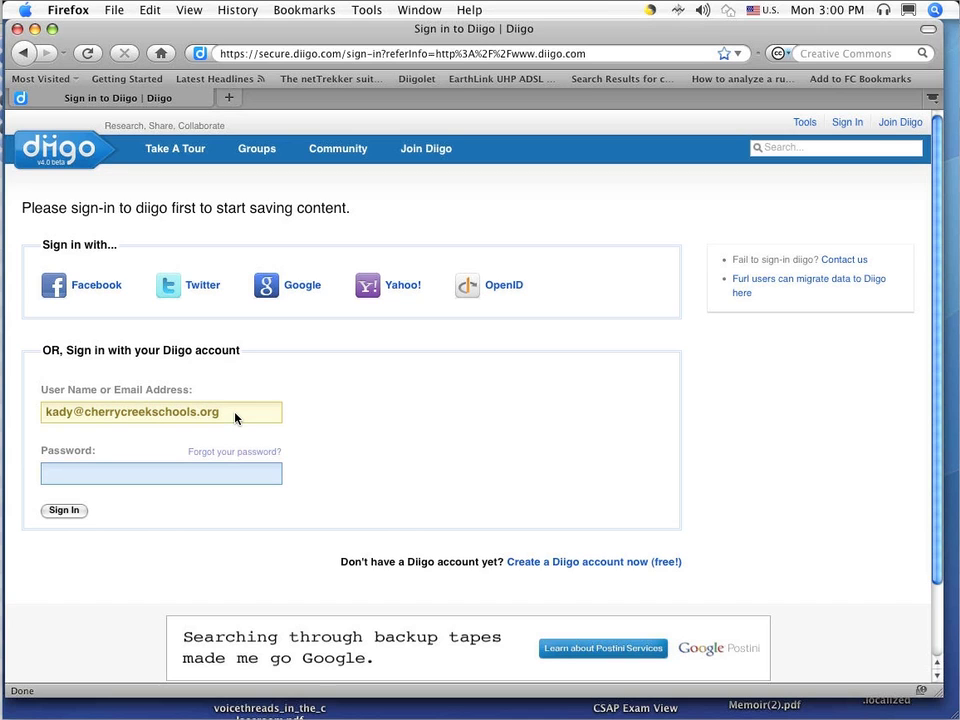
type("*********")
left_click(77, 511)
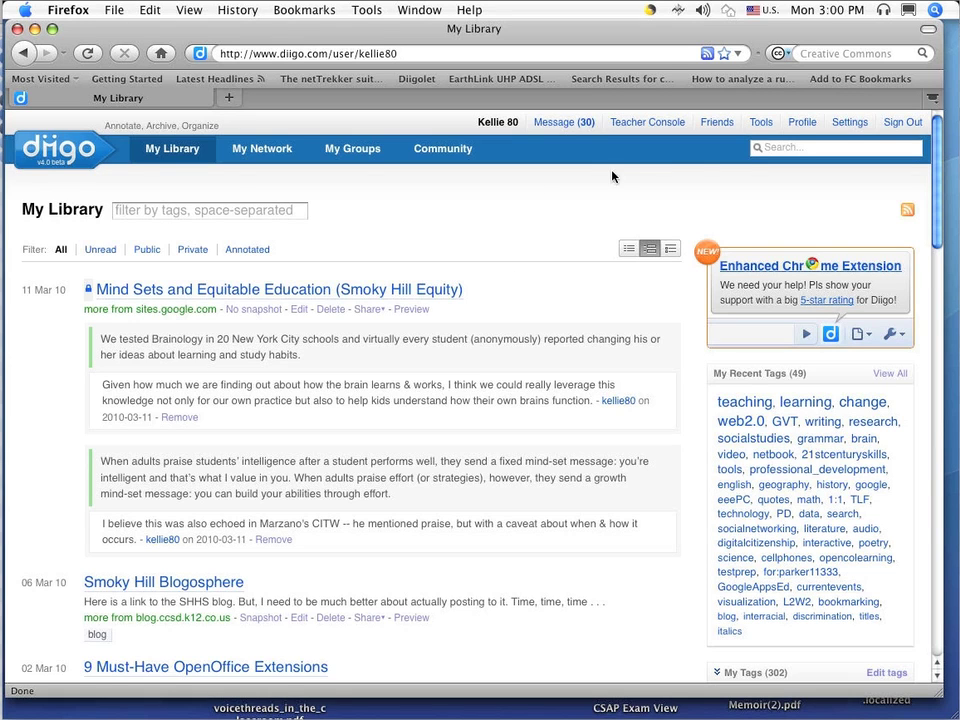
left_click(761, 123)
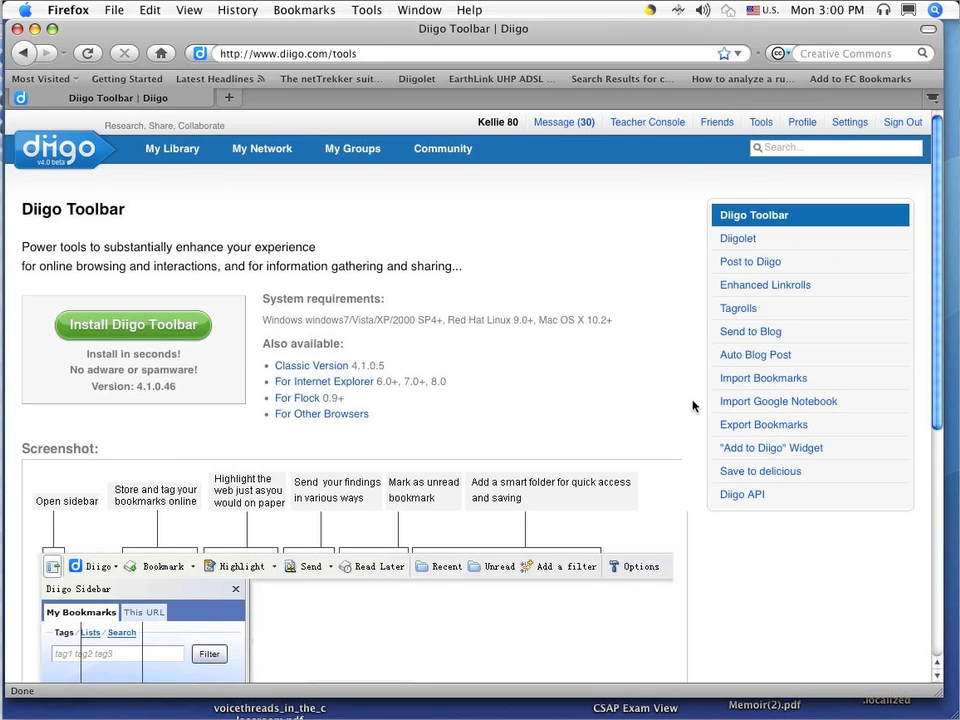
Open Import Bookmarks and start choosing the exported browser bookmark file to upload
left_click(775, 381)
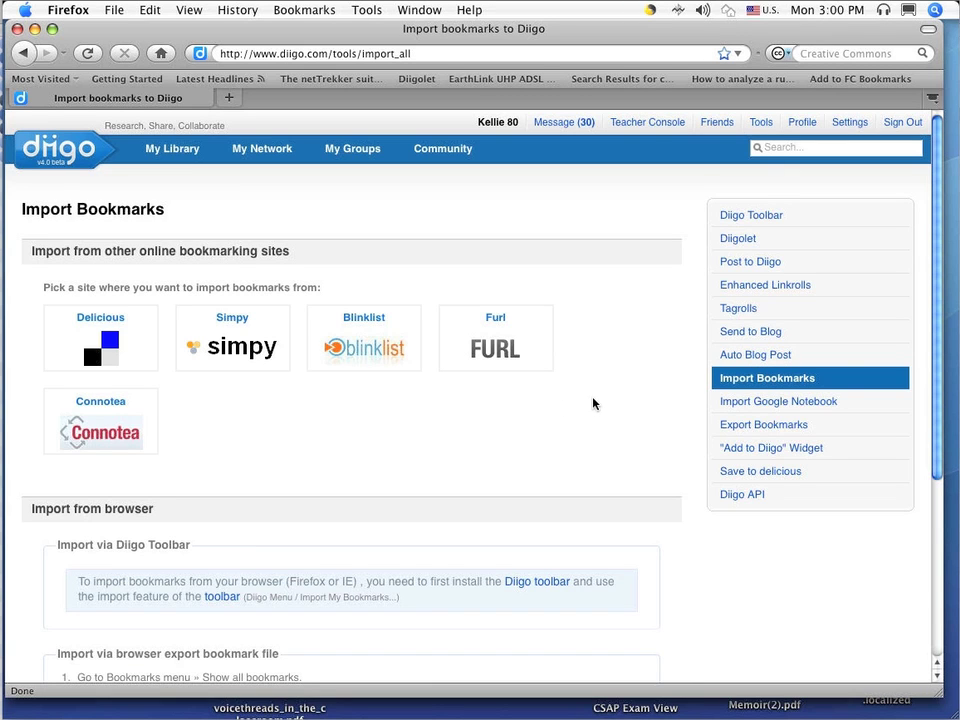
scroll(612, 399, "down", 5)
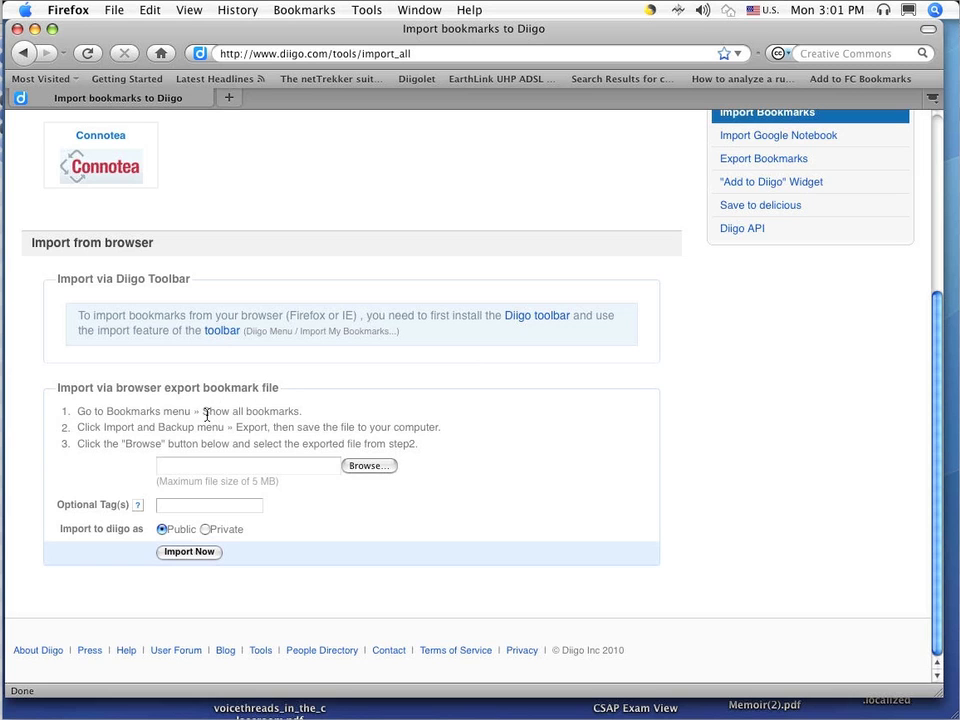
left_click(367, 467)
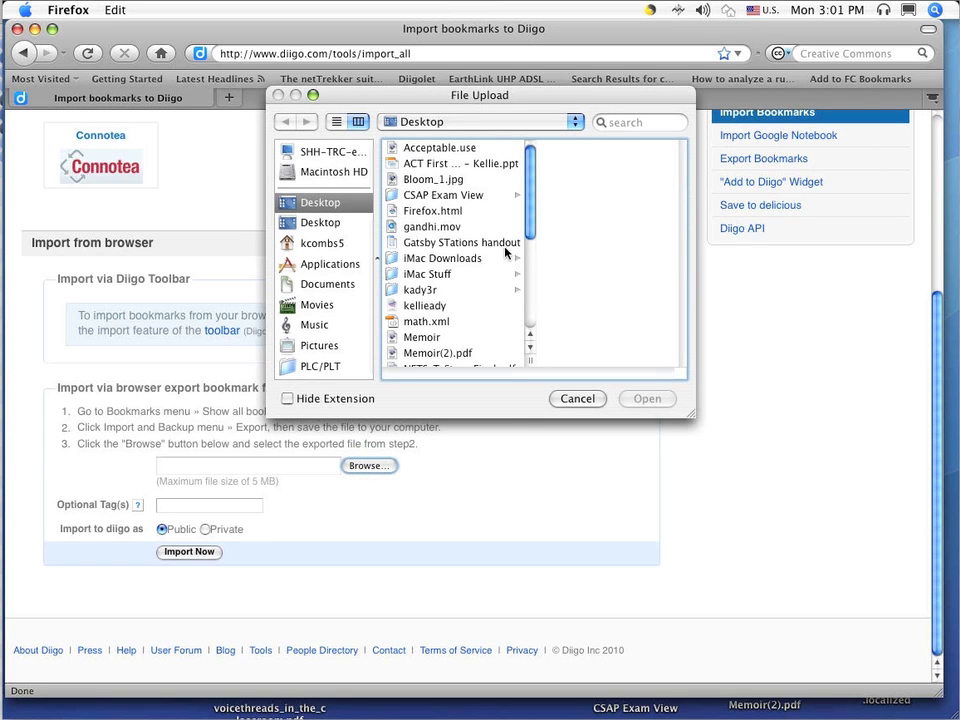
Attach Firefox.html from the Desktop as the bookmark file to import
left_click_drag(531, 211, 529, 225)
left_click(407, 156)
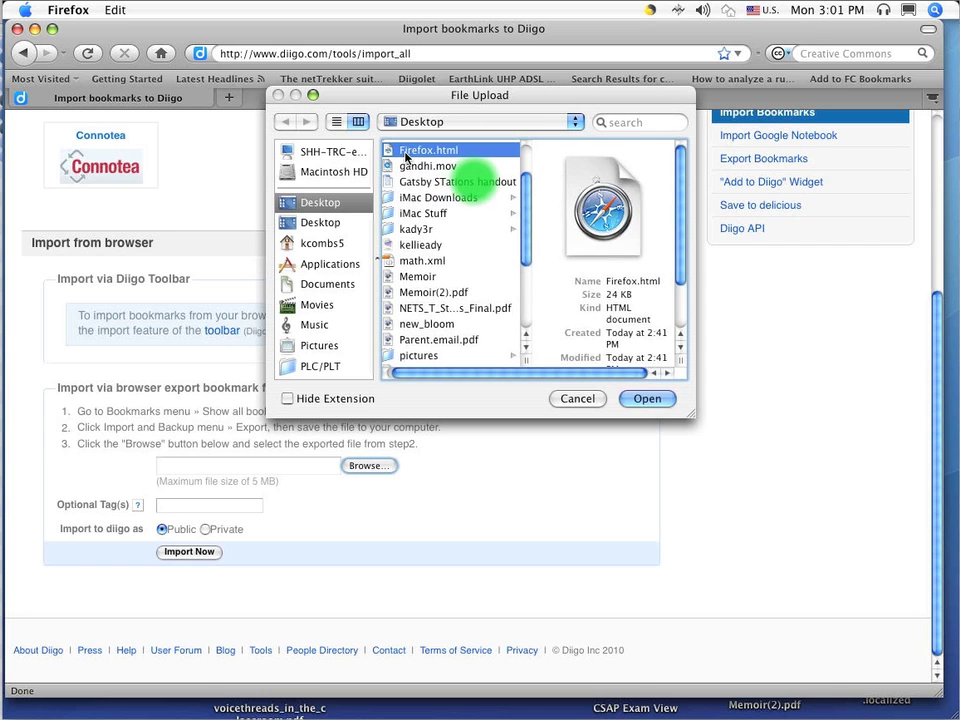
left_click(669, 398)
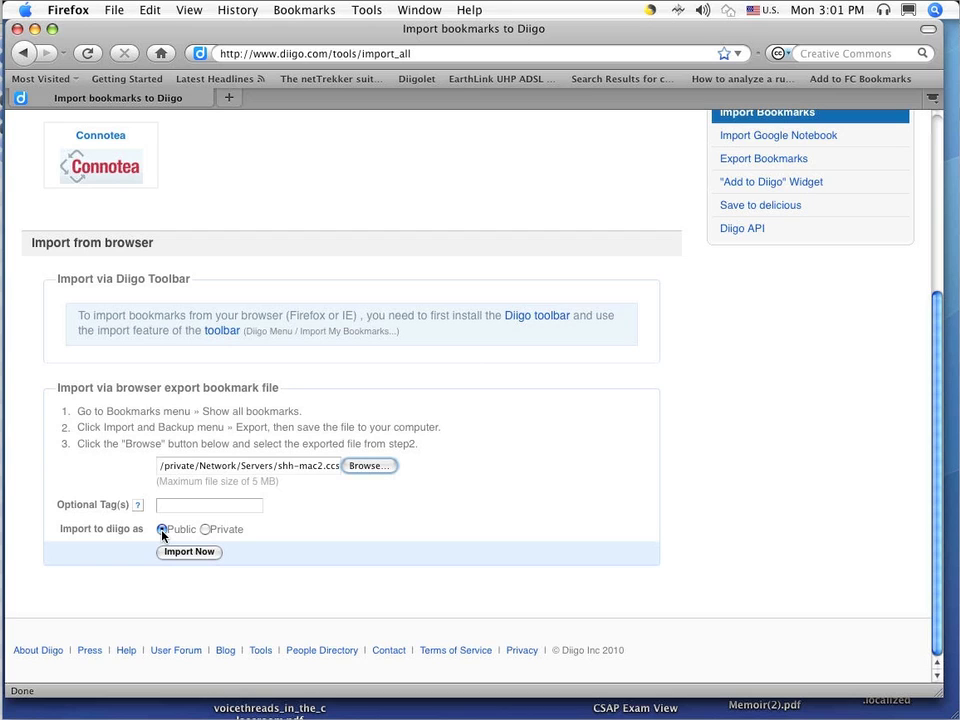
Import Firefox.html with the Private setting and the tag 'Firefox'
left_click(206, 529)
left_click(166, 507)
type("Firefox")
left_click(190, 552)
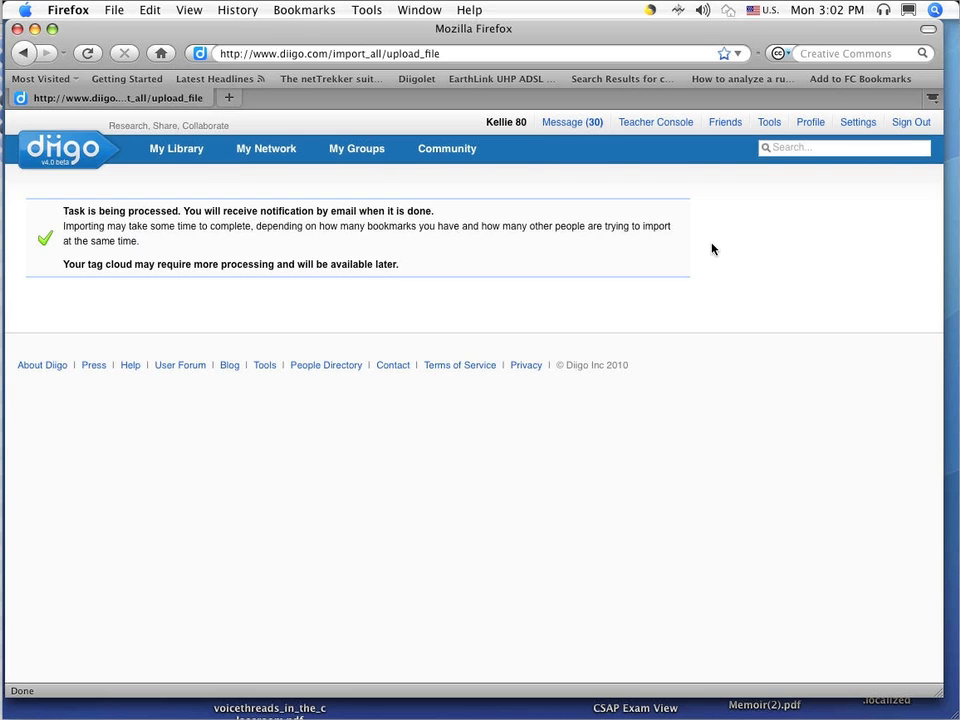
left_click(769, 124)
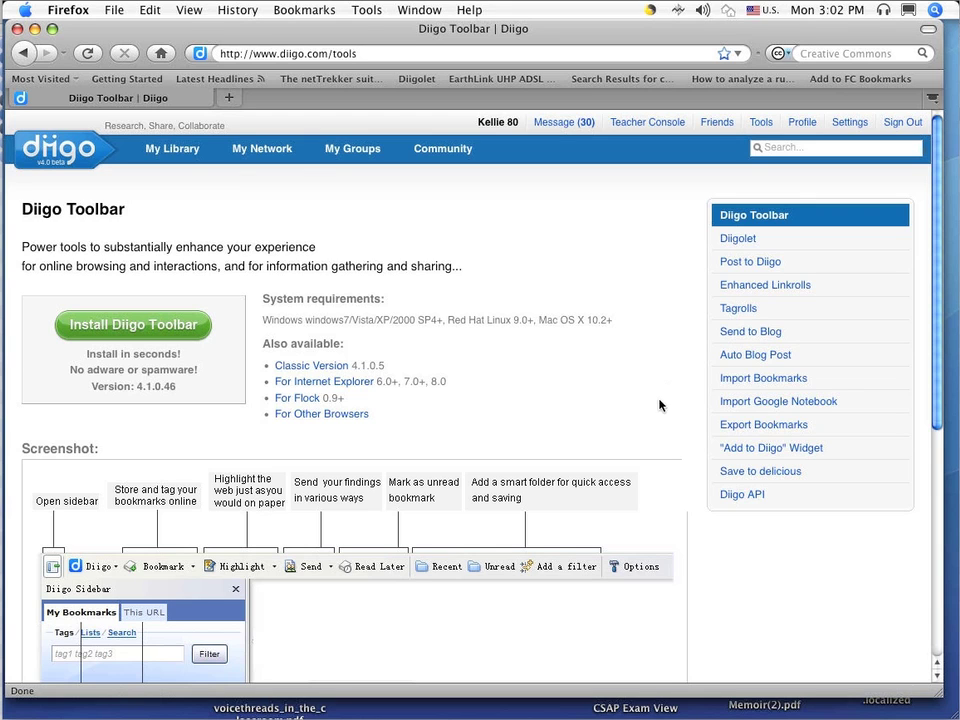
Attach Safari Bookmarks.html from the Desktop on the Import Bookmarks form
left_click(740, 385)
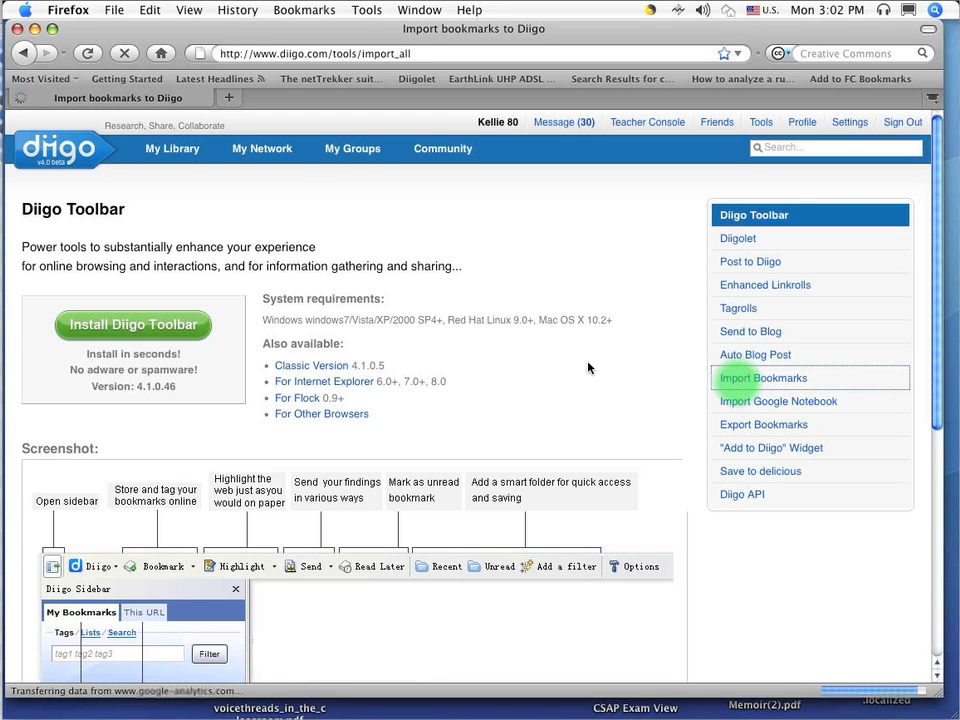
scroll(601, 372, "down", 5)
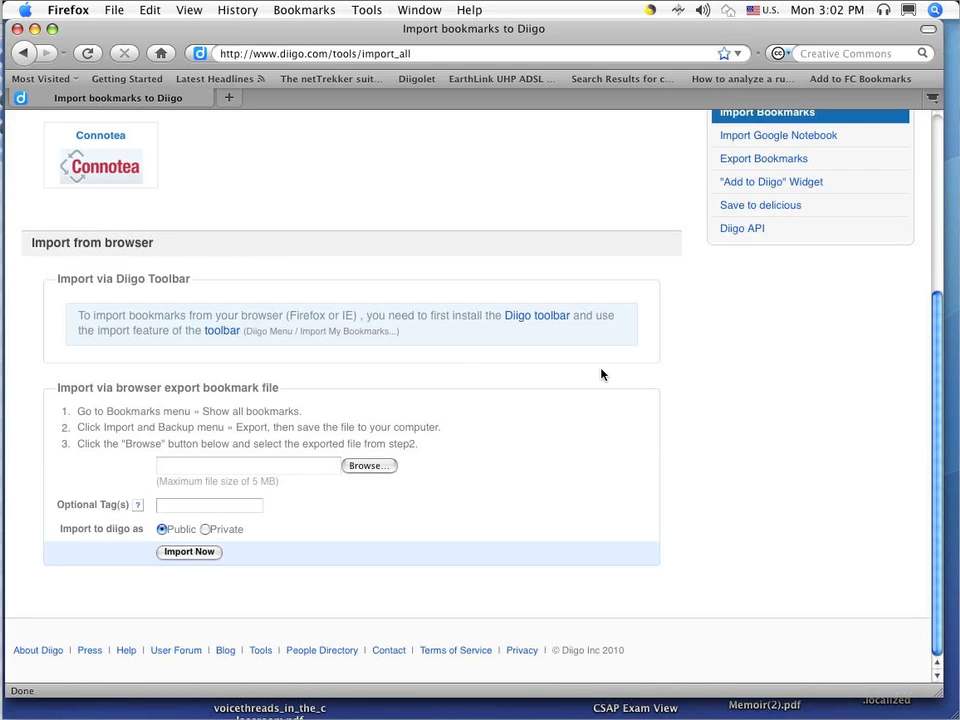
left_click(366, 466)
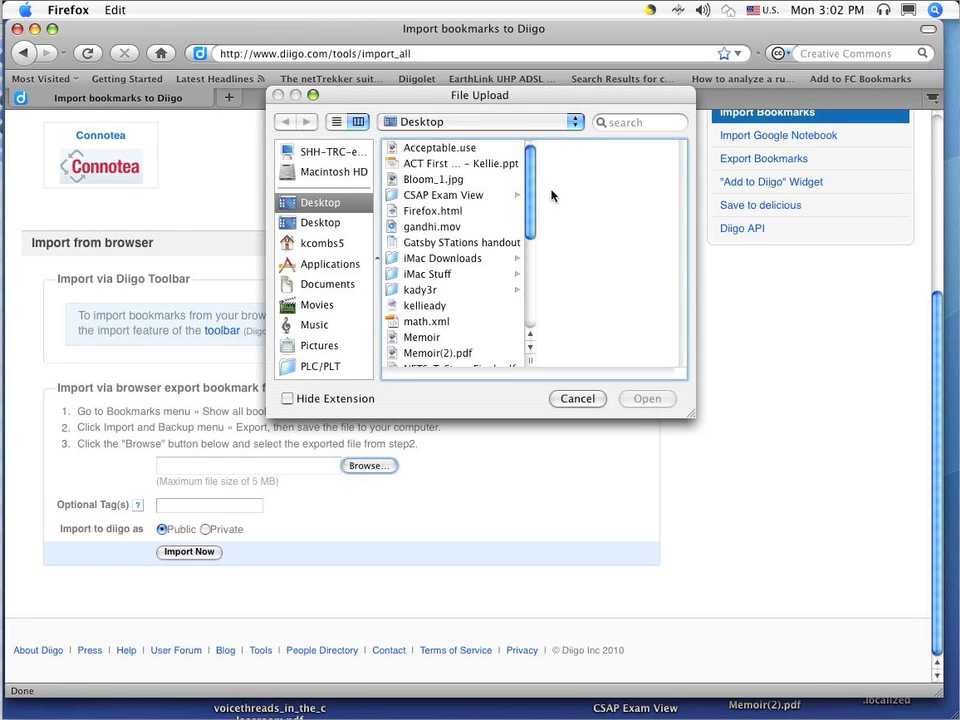
left_click_drag(530, 188, 528, 327)
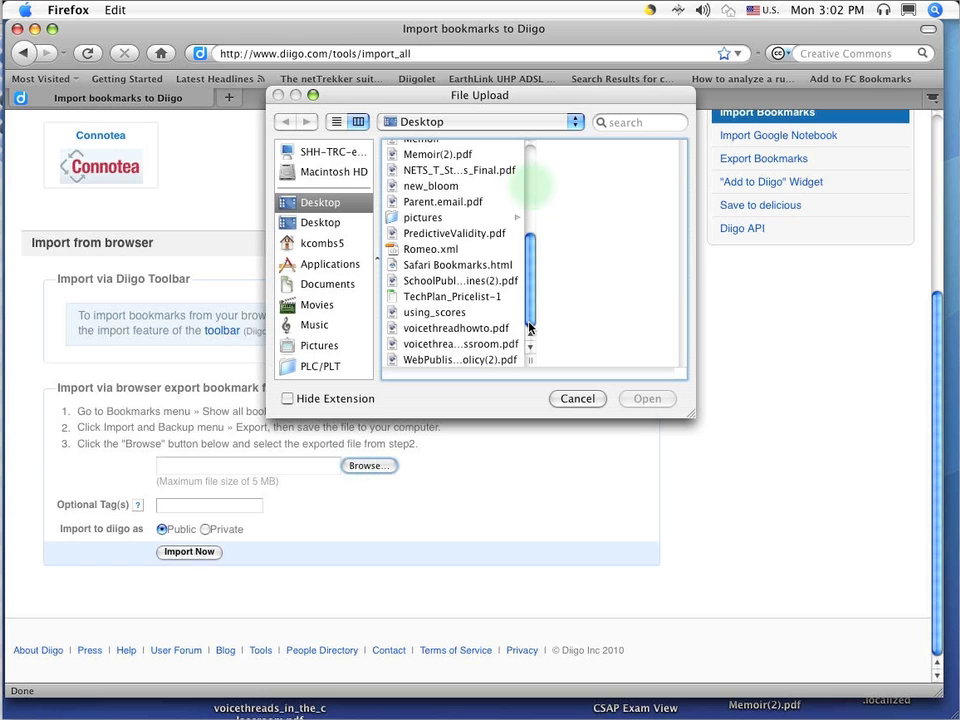
left_click(470, 266)
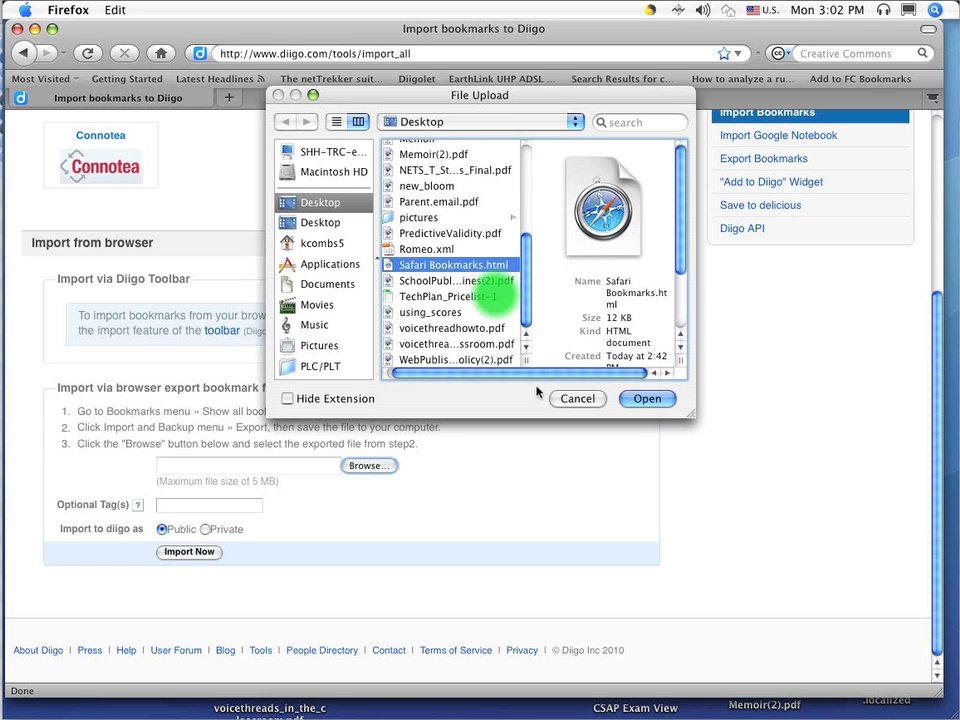
left_click(650, 399)
Tag the Safari import 'Safari', set it to Private, and run the import
left_click(196, 506)
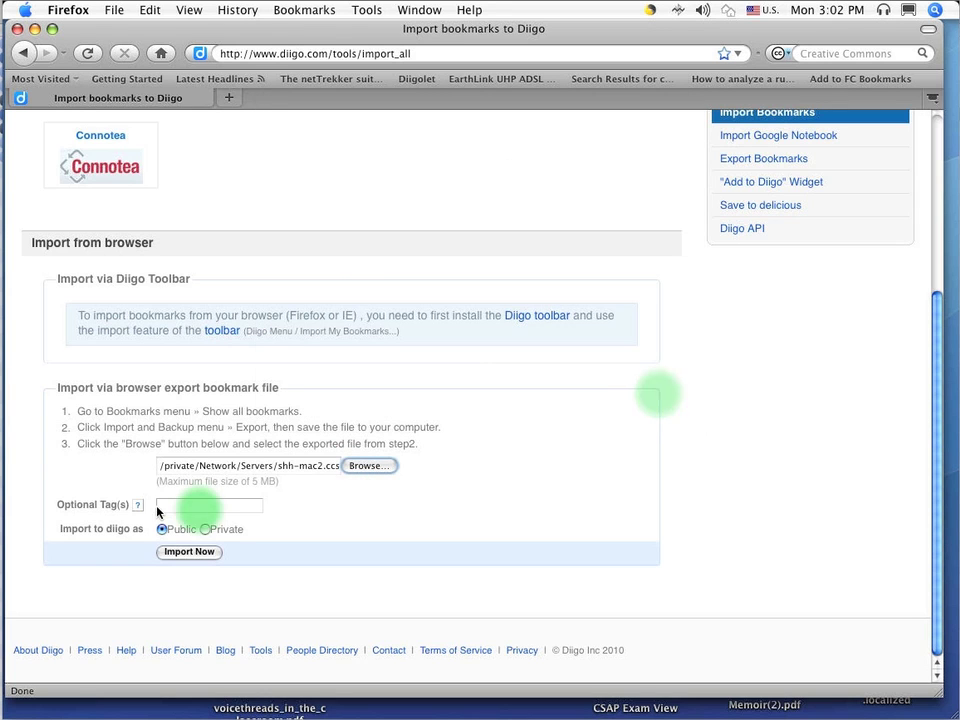
type("Sa")
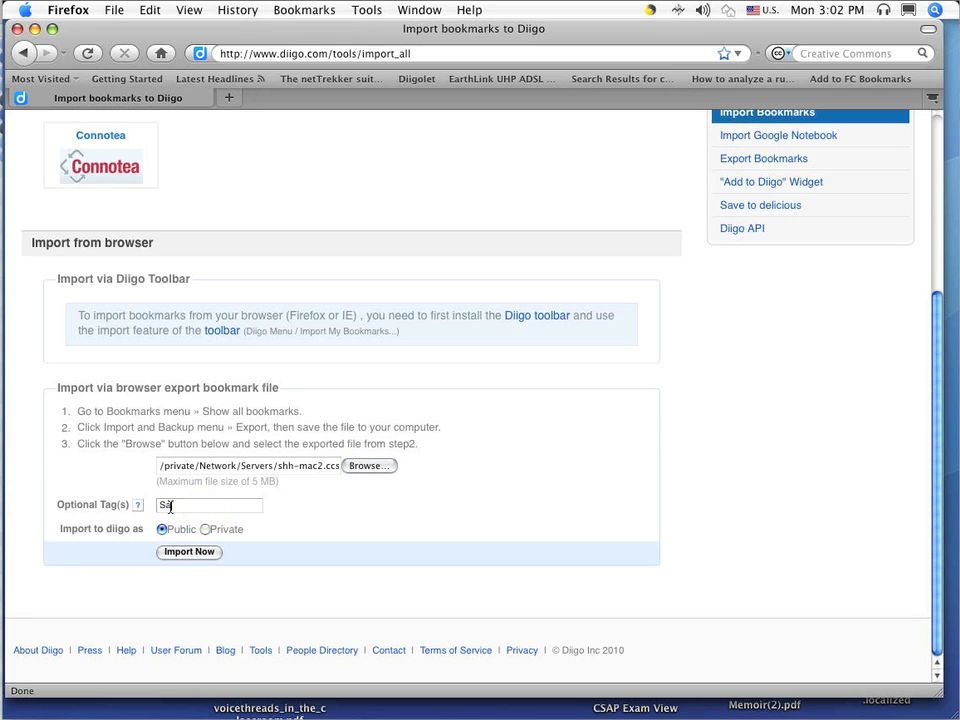
type("fari")
left_click(205, 530)
left_click(199, 553)
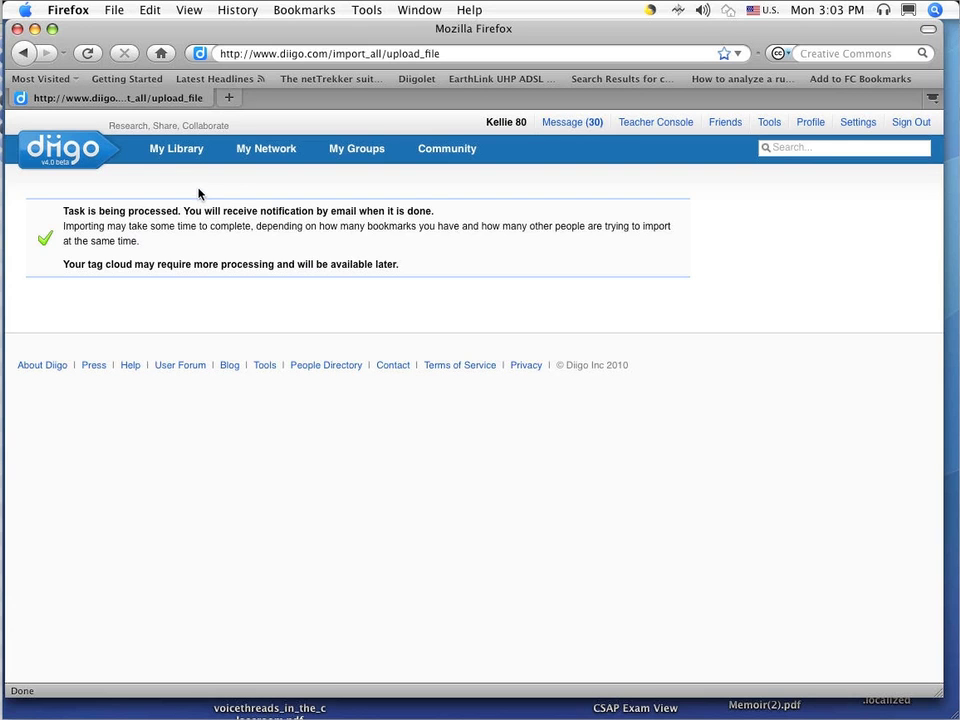
Browse My Library's imported private bookmarks, such as Macintosh Products Guide and MSN
left_click(174, 150)
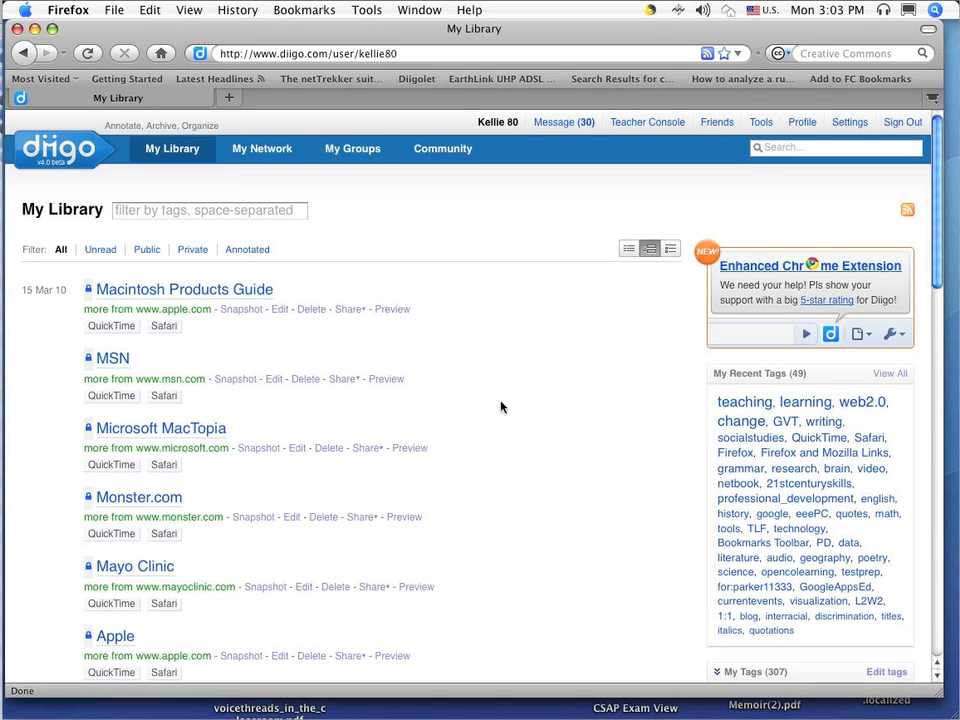
scroll(500, 406, "down", 5)
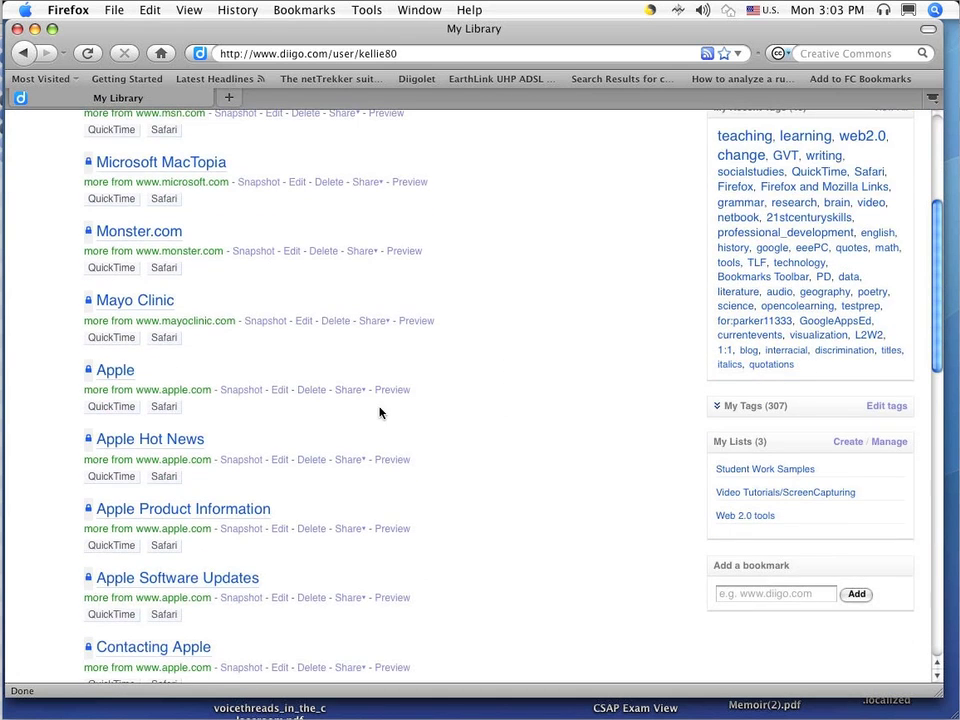